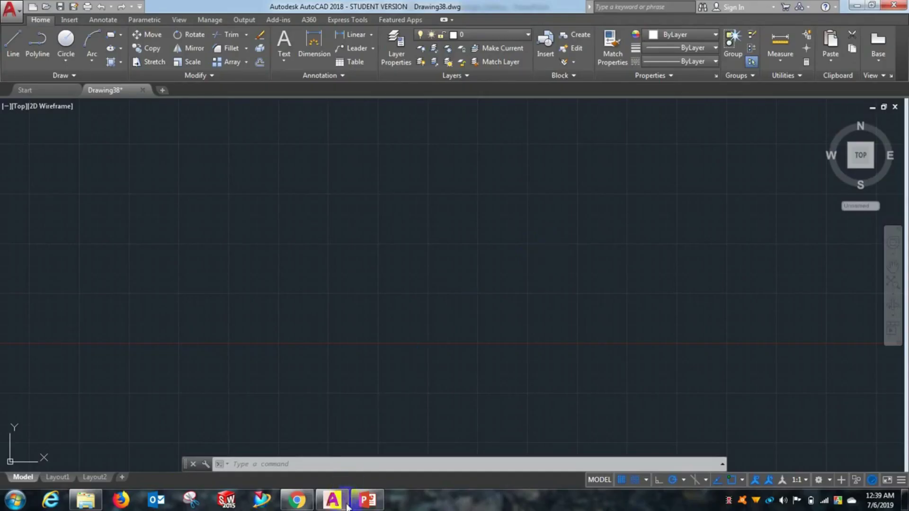
Show slide 1 of the DRAW BAR syllabus in PowerPoint, then return to AutoCAD's Drawing38
click(367, 500)
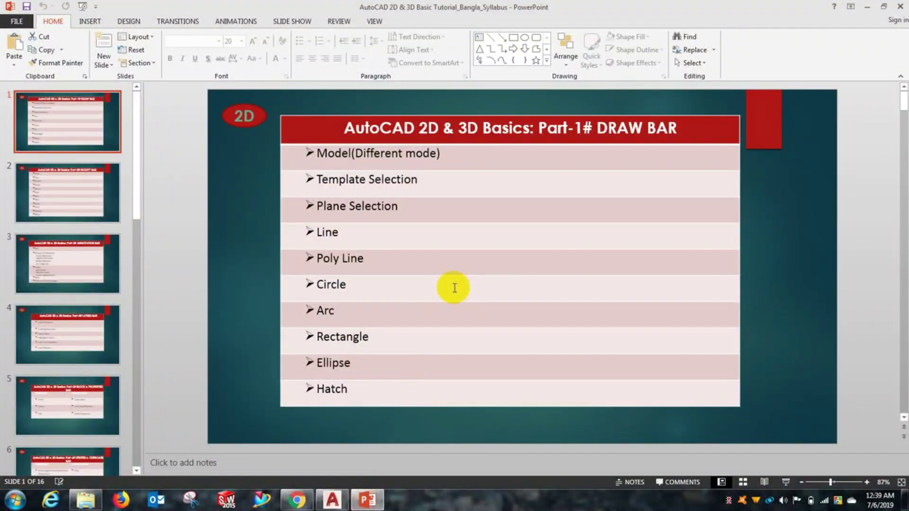
click(332, 499)
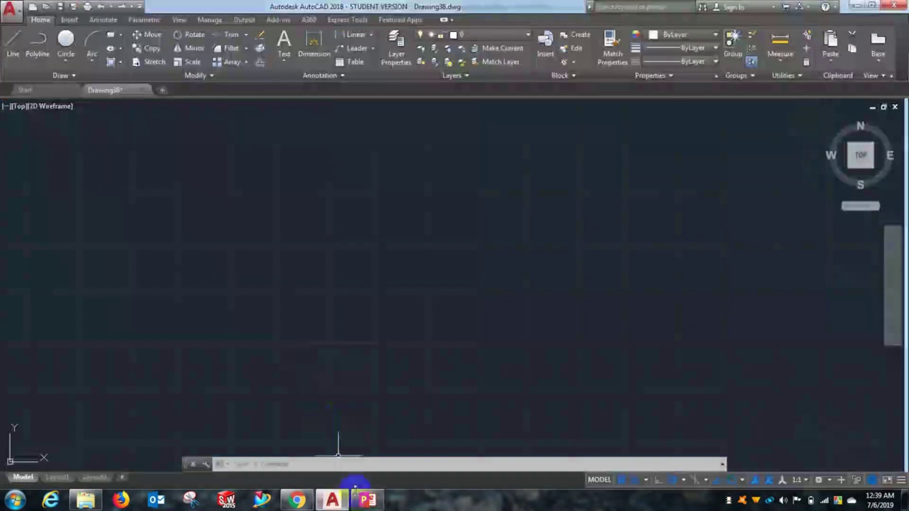
click(368, 500)
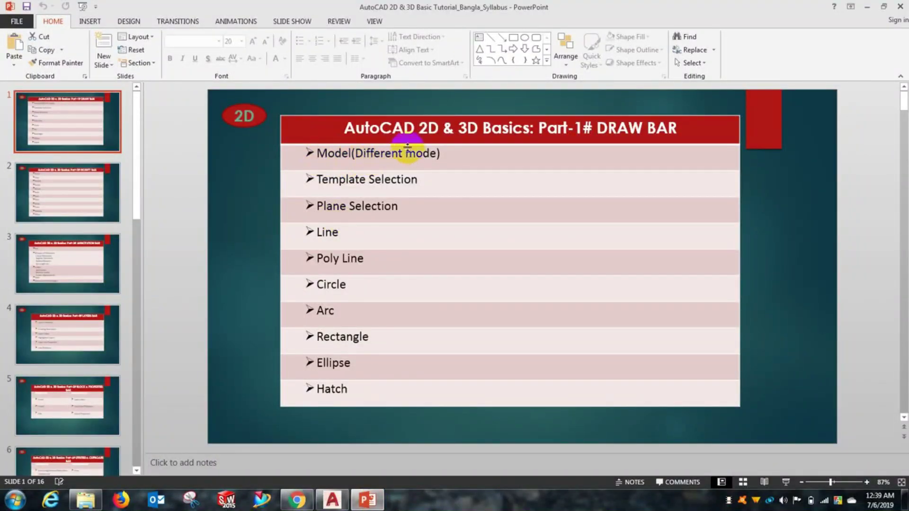
click(398, 434)
click(335, 498)
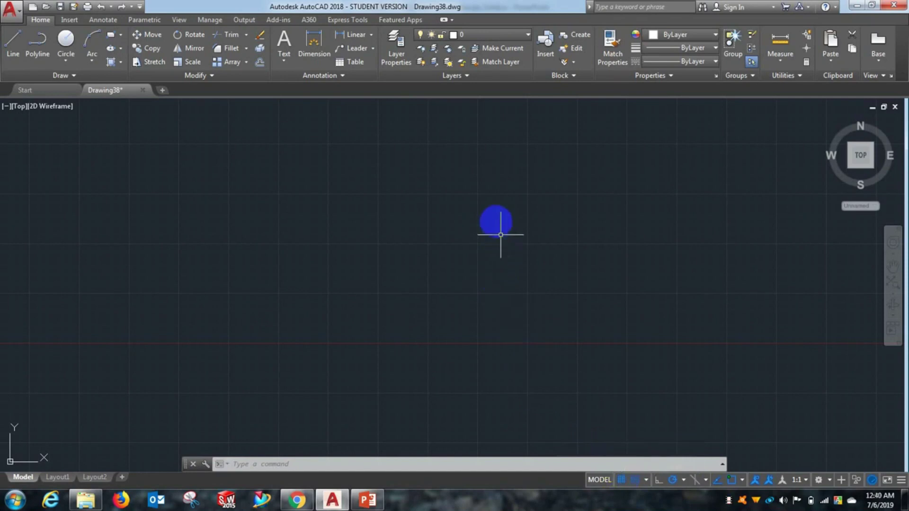
Zoom the empty Drawing38 canvas in model space
scroll(406, 232, up, 4)
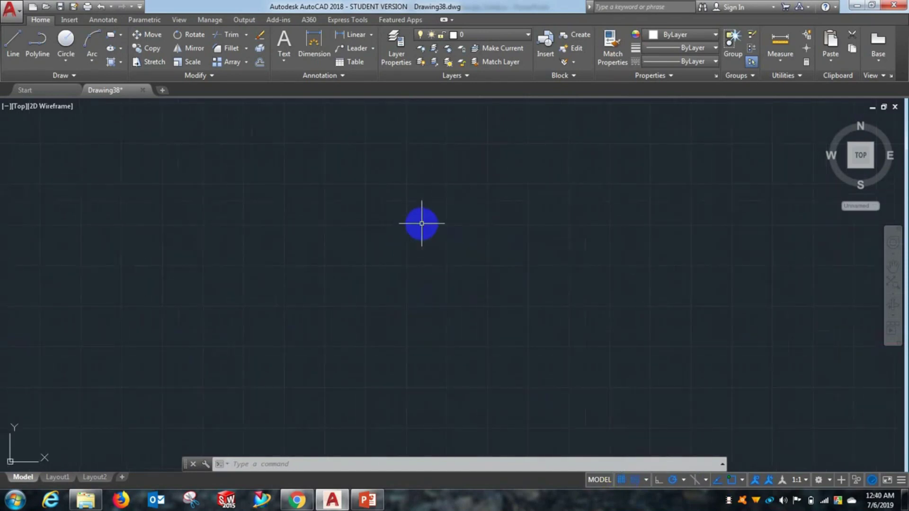
click(621, 481)
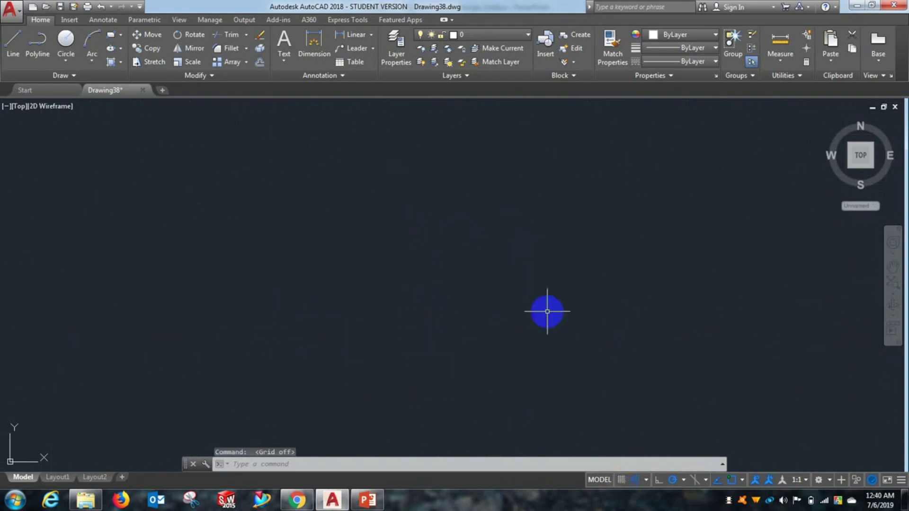
click(620, 480)
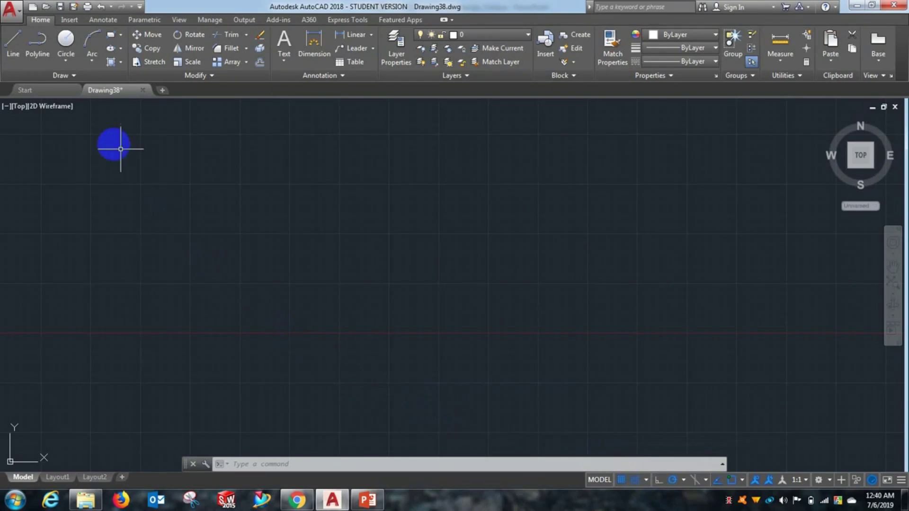
Draw a 20-unit horizontal line in Drawing38 and zoom in on it
click(13, 44)
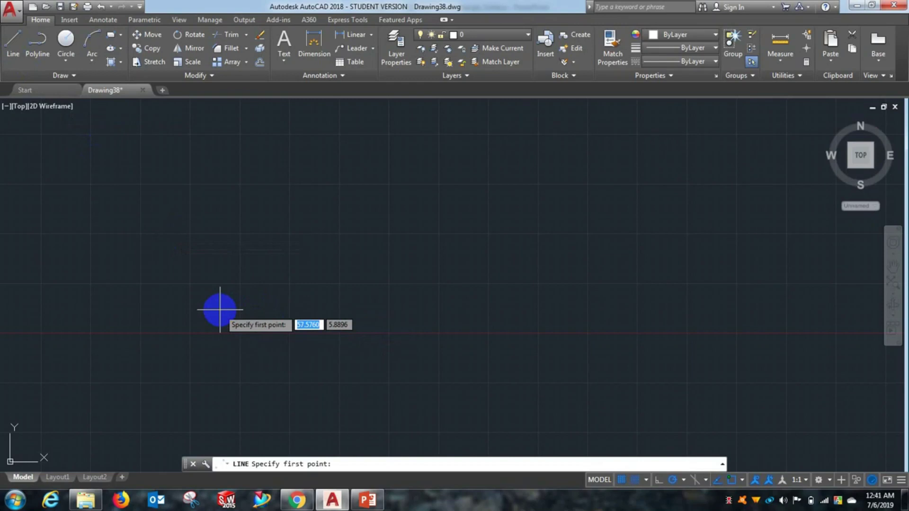
click(220, 310)
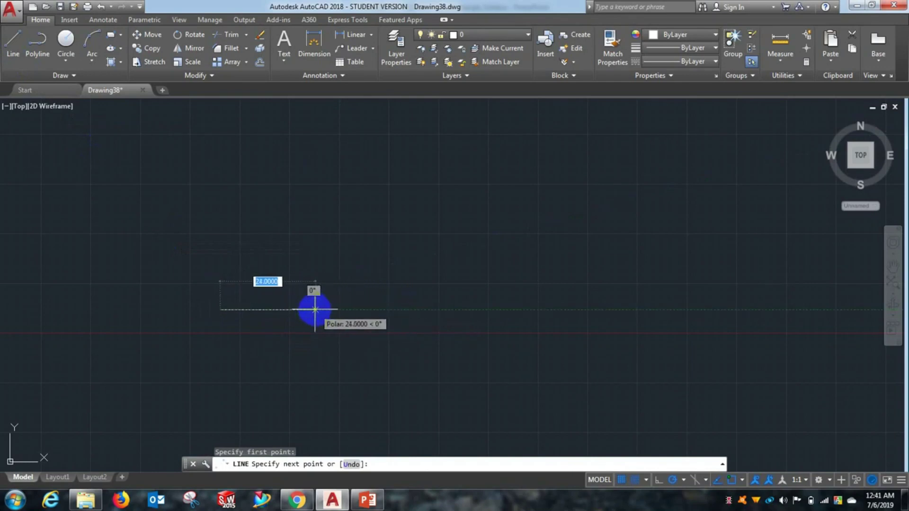
text(20)
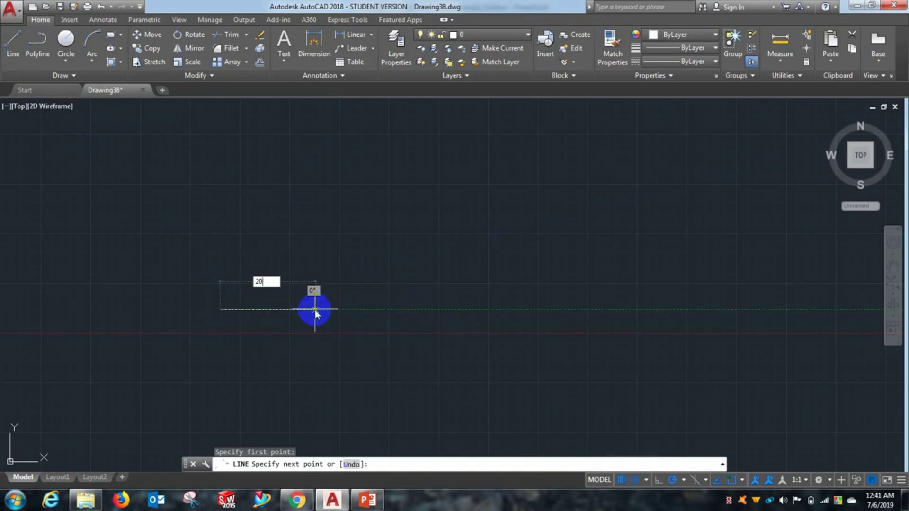
key(Return)
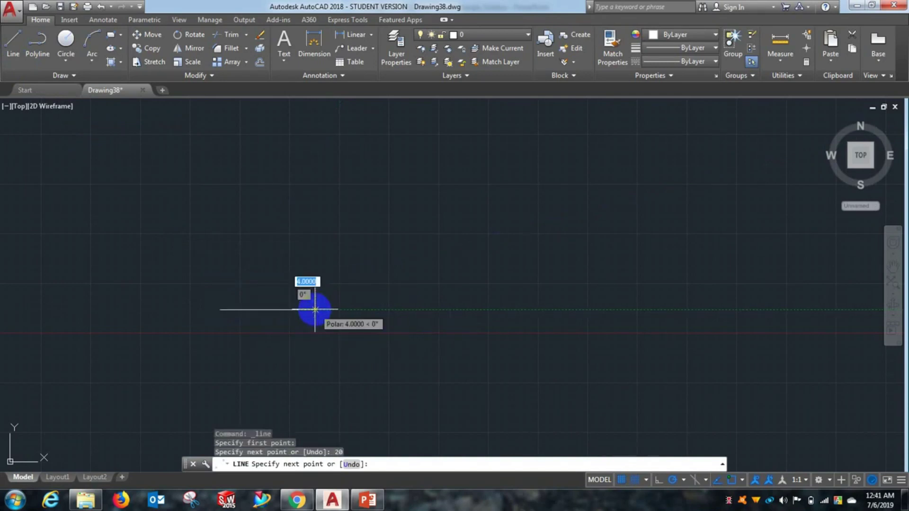
key(Return)
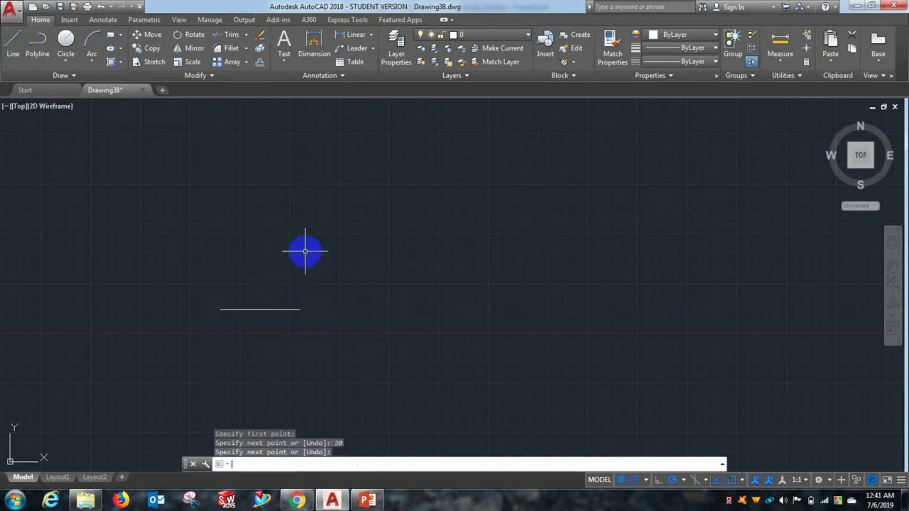
scroll(231, 328, up, 2)
scroll(230, 328, up, 2)
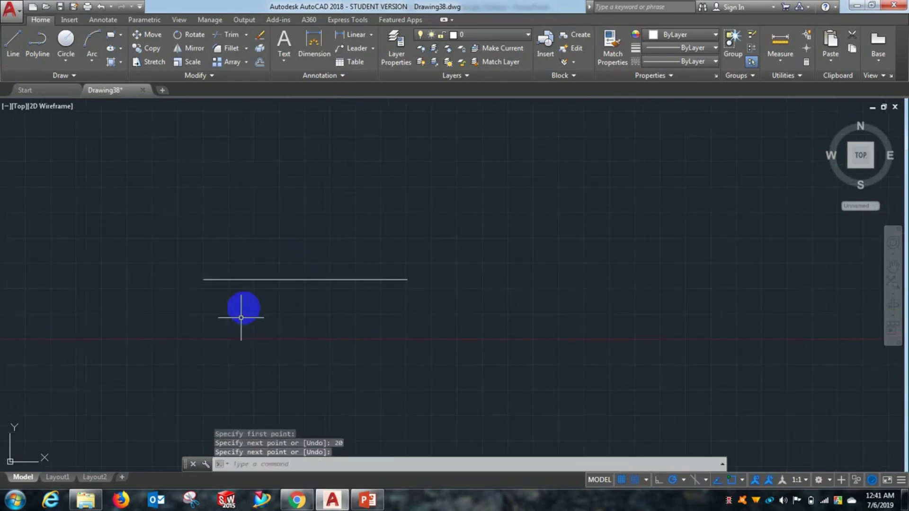
scroll(243, 265, up, 2)
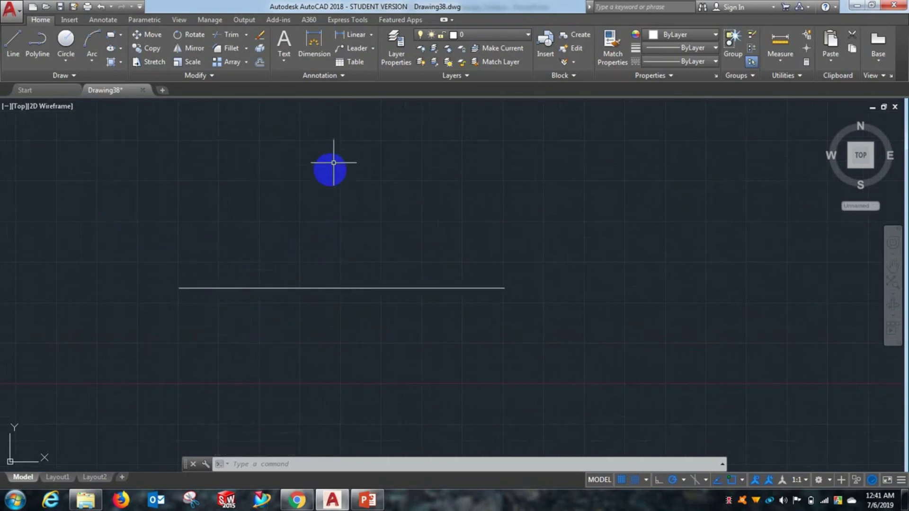
Set the polar tracking increment angle to 10° in Drafting Settings
click(645, 480)
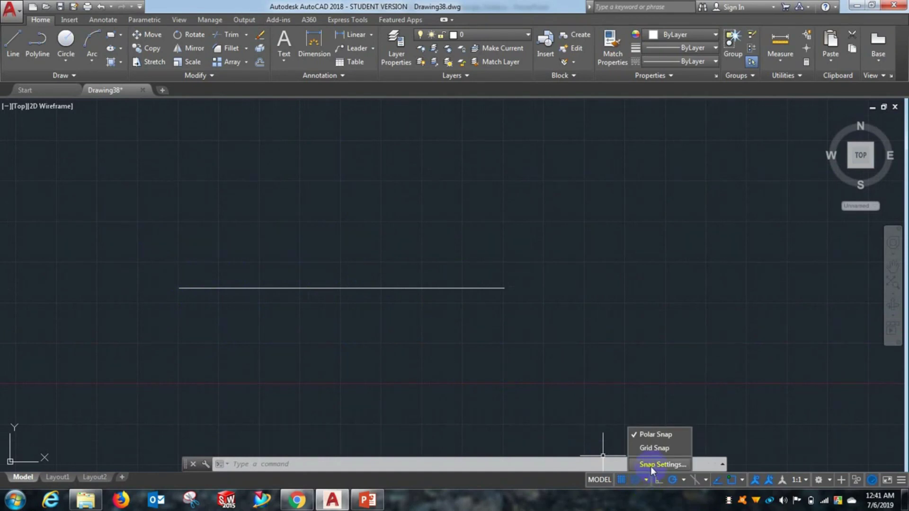
click(651, 466)
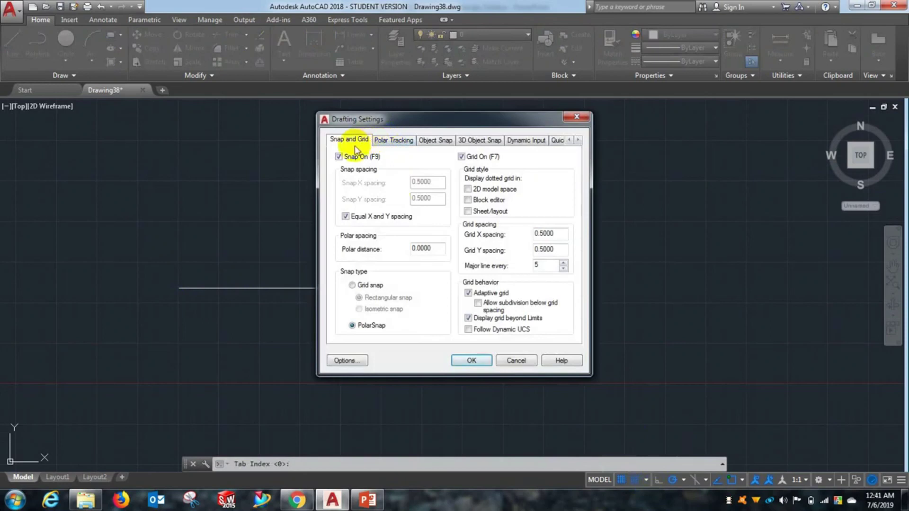
click(387, 143)
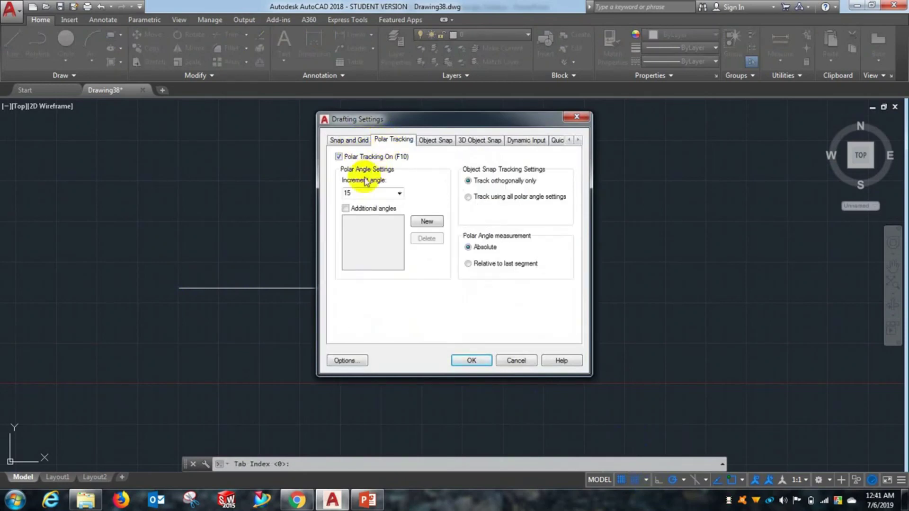
click(398, 194)
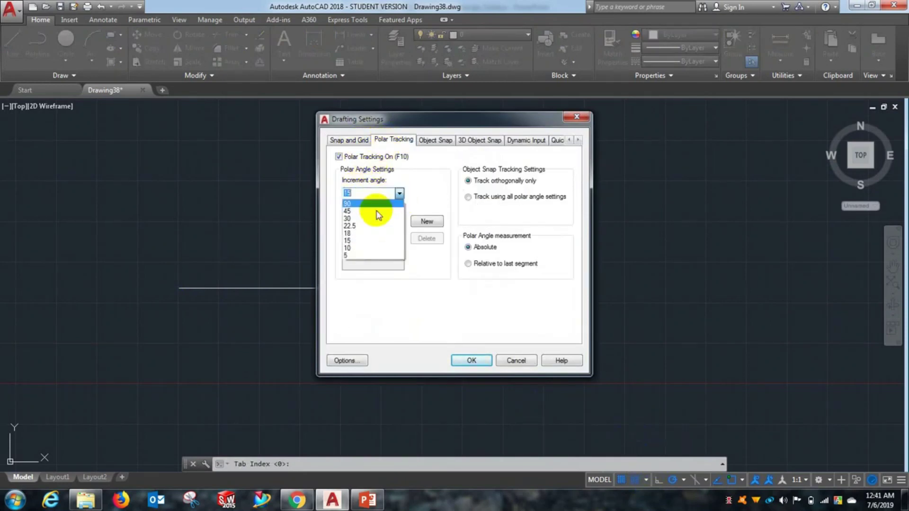
click(363, 247)
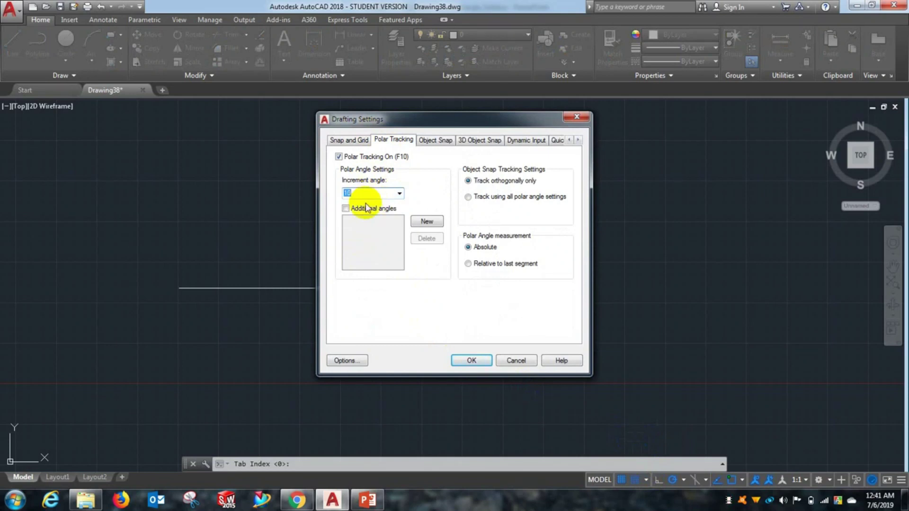
Review the Object Snap and 3D Object Snap settings and apply the dialog
click(442, 141)
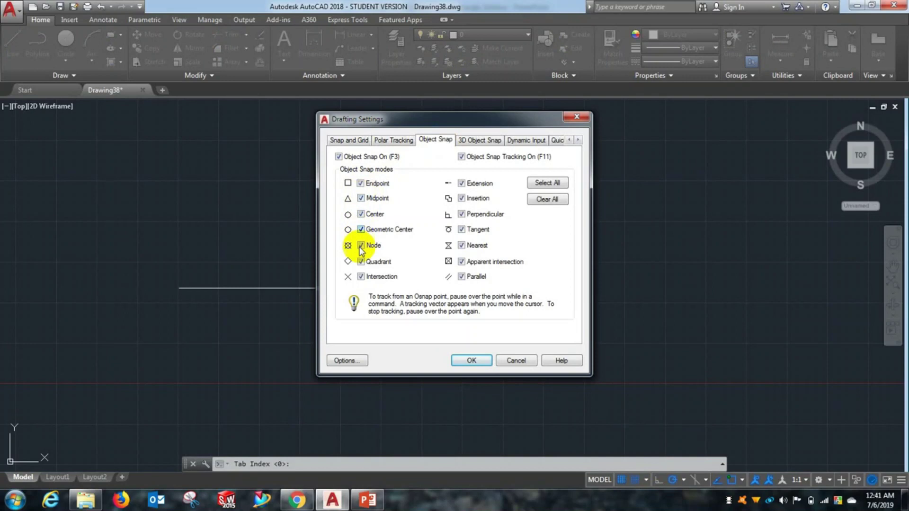
click(480, 140)
click(473, 183)
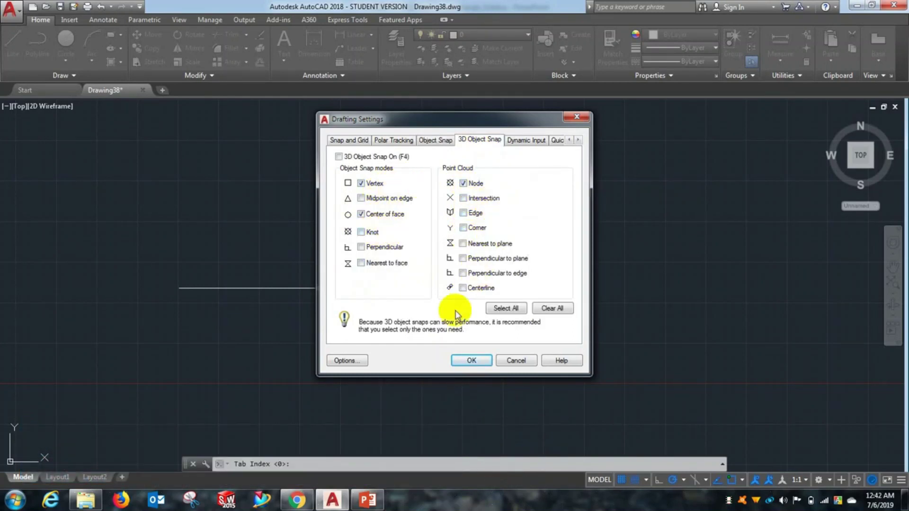
click(467, 360)
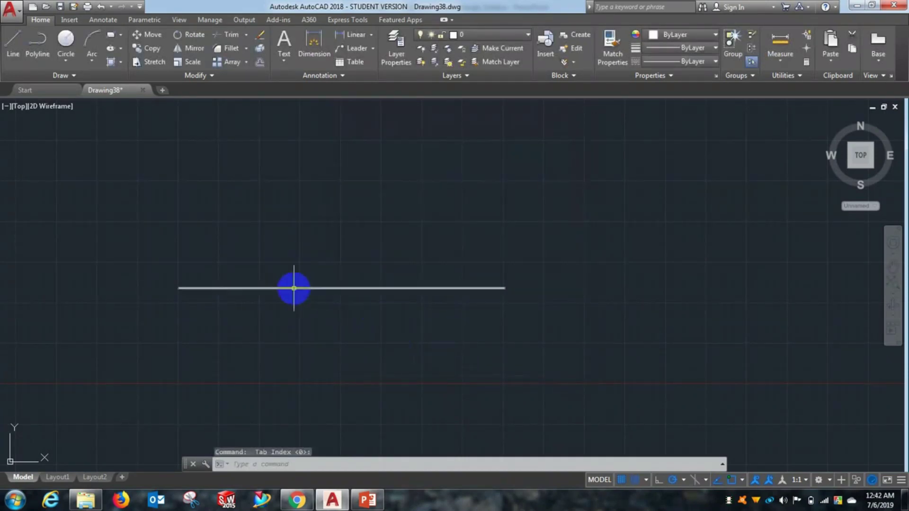
Draw a 9-unit vertical line up from the horizontal line's midpoint, forming an inverted T
click(7, 46)
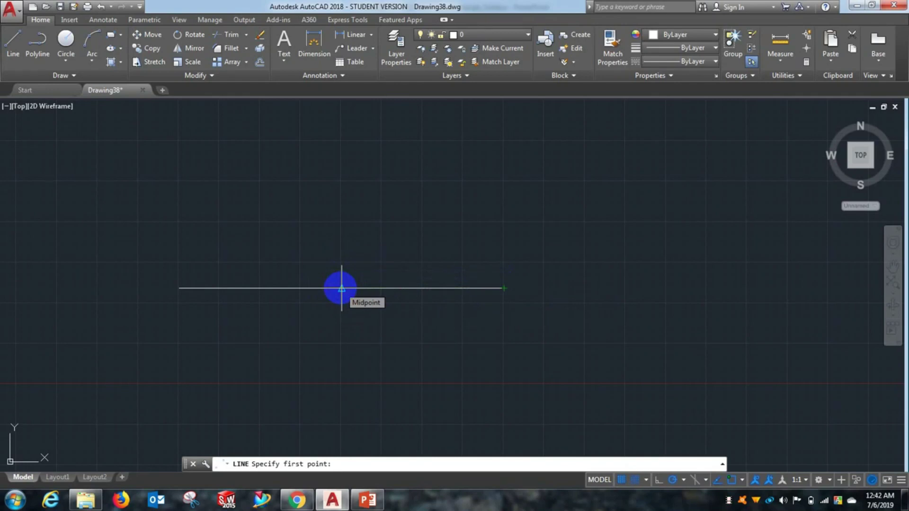
click(342, 288)
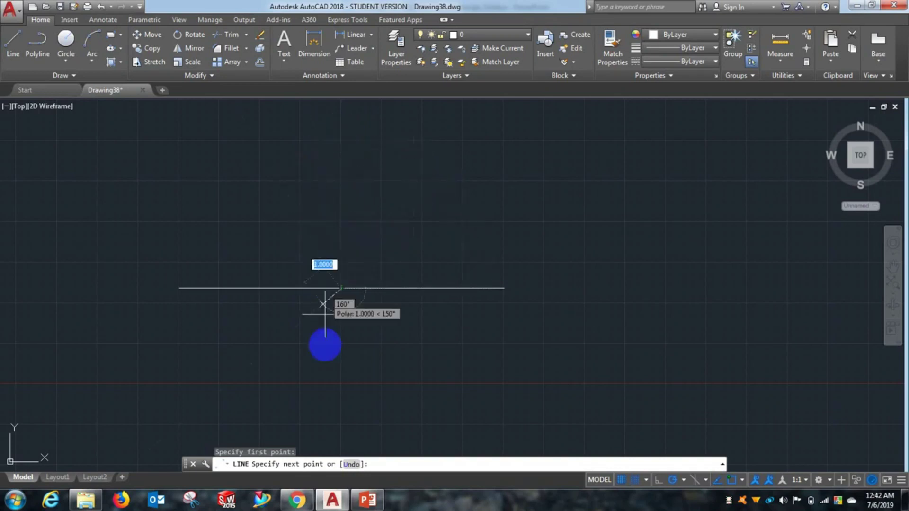
click(340, 143)
right_click(411, 157)
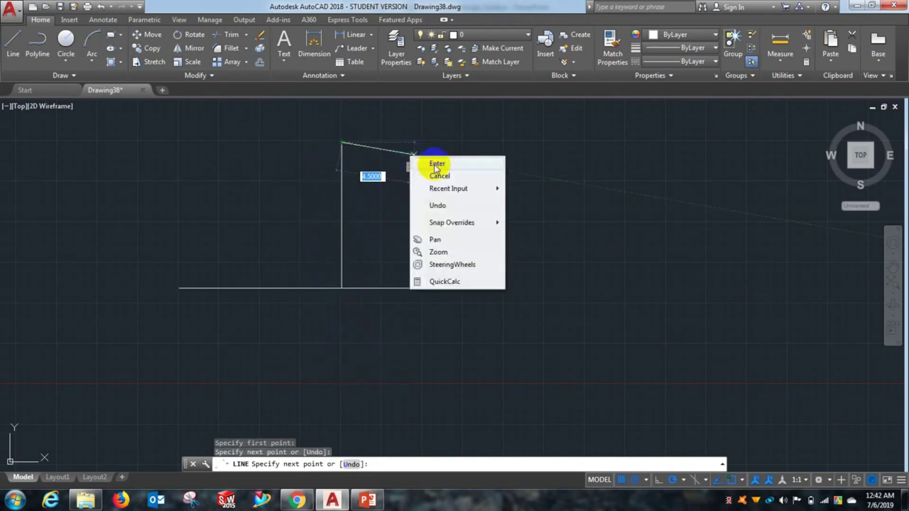
click(432, 164)
middle_drag(412, 219, 404, 324)
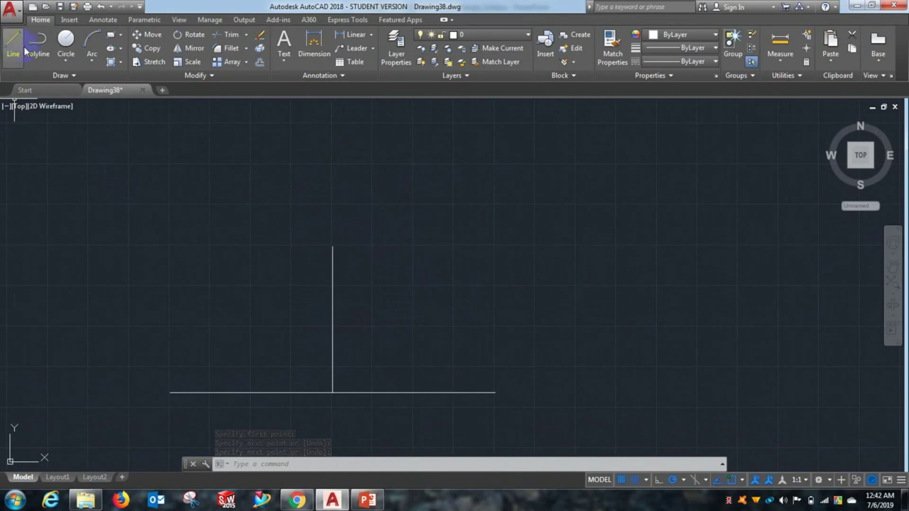
Turn on Snap and draw a 10-unit line at 30° from the lines' intersection
click(634, 479)
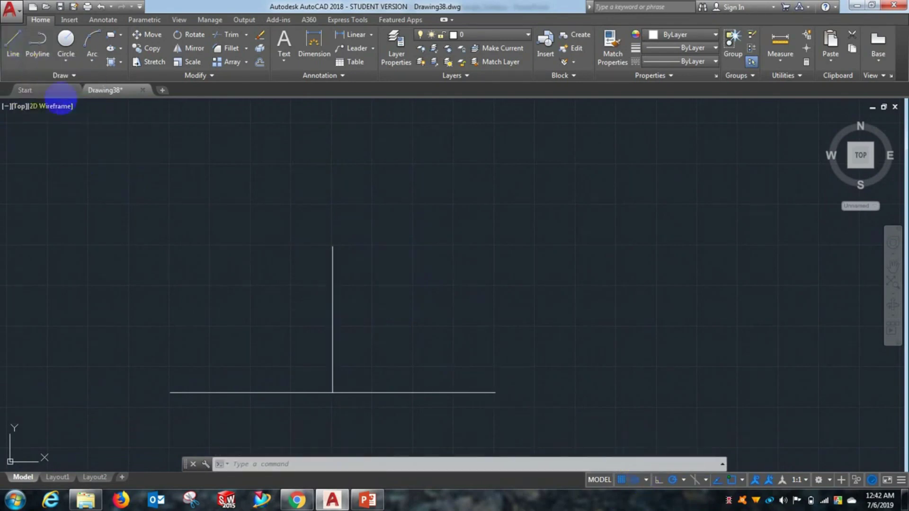
click(17, 43)
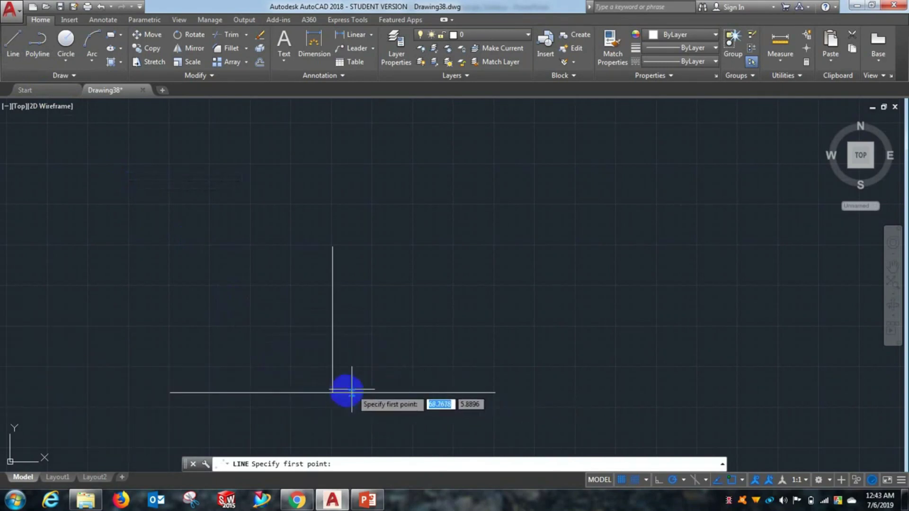
click(332, 392)
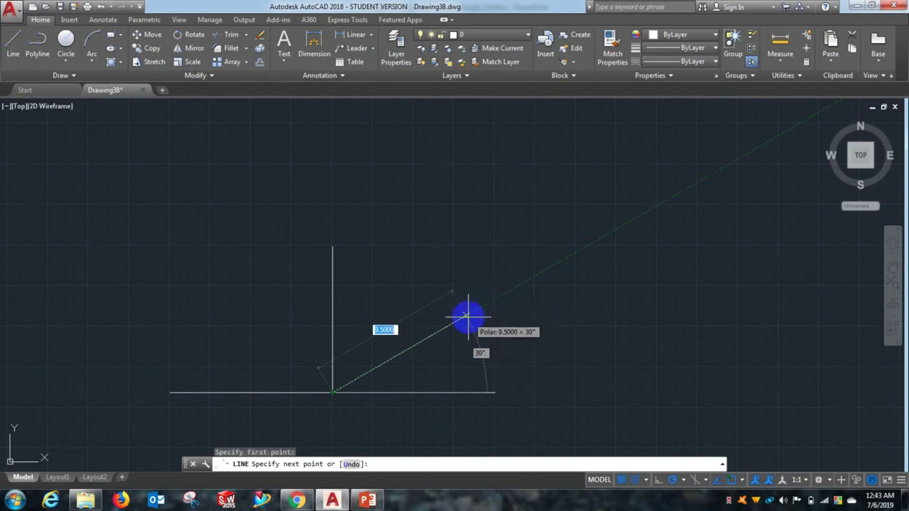
text(1)
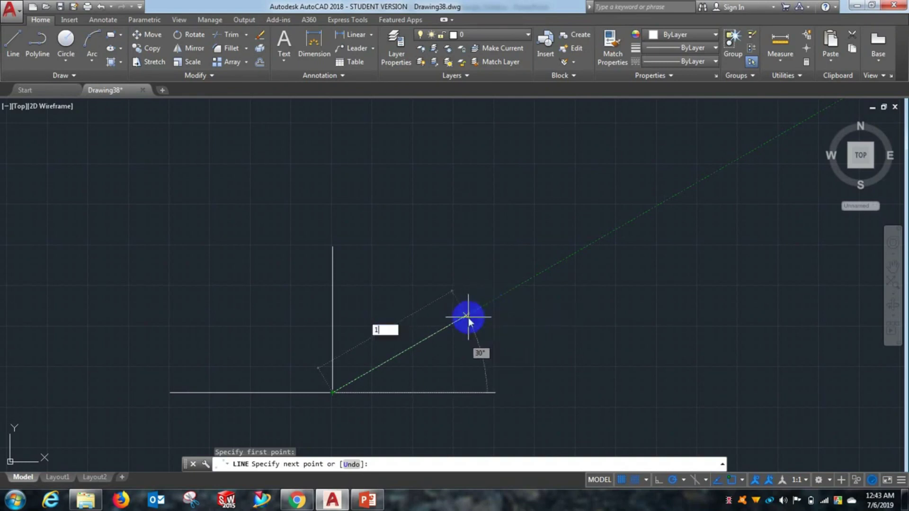
key(Return)
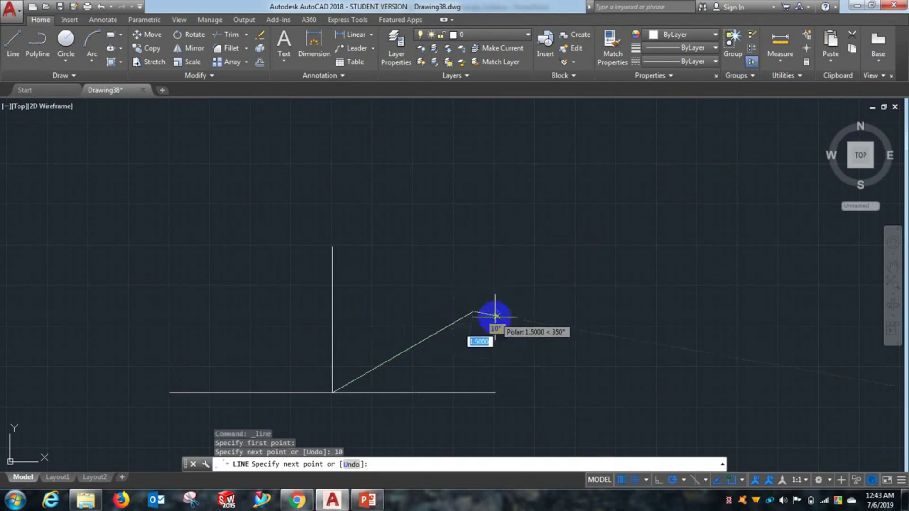
right_click(496, 317)
click(525, 327)
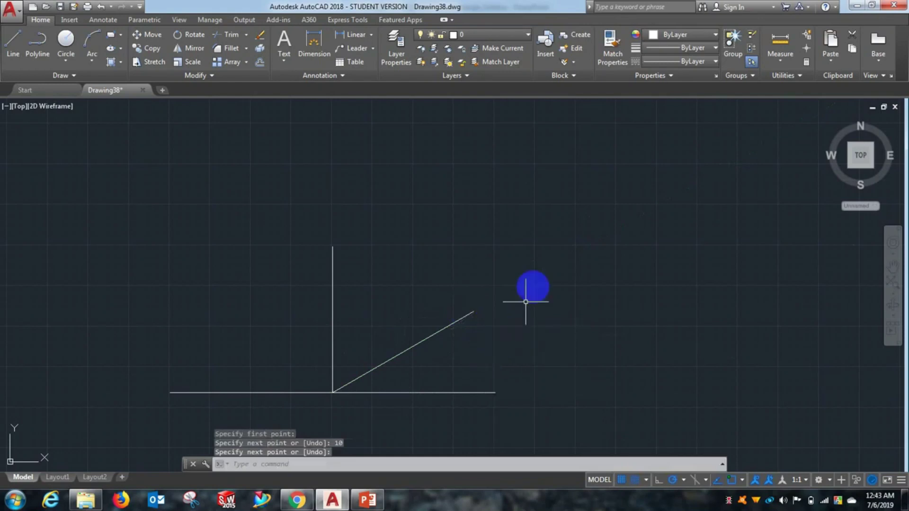
Select all three lines with a crossing window and delete them
click(535, 277)
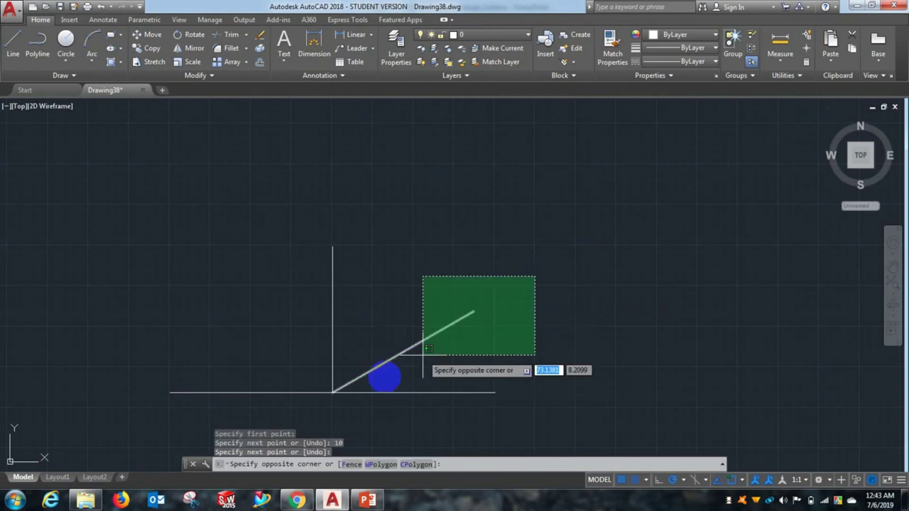
click(288, 401)
key(Delete)
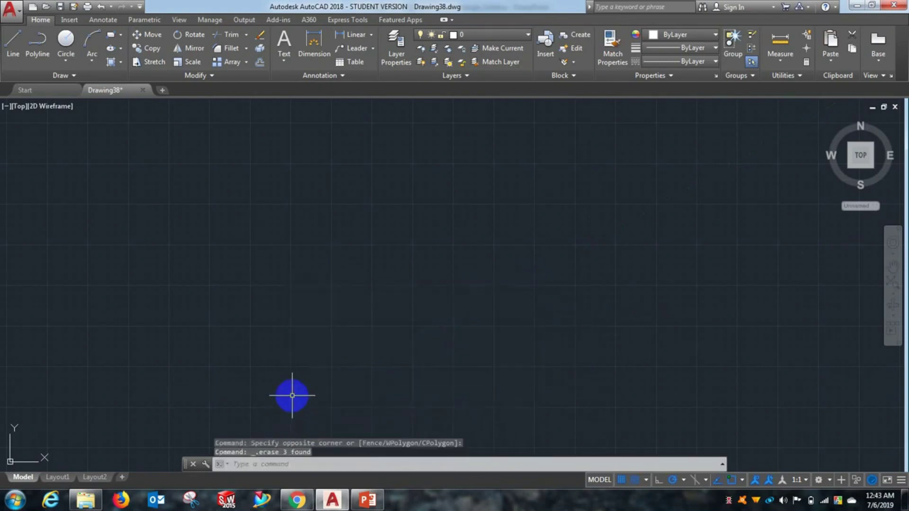